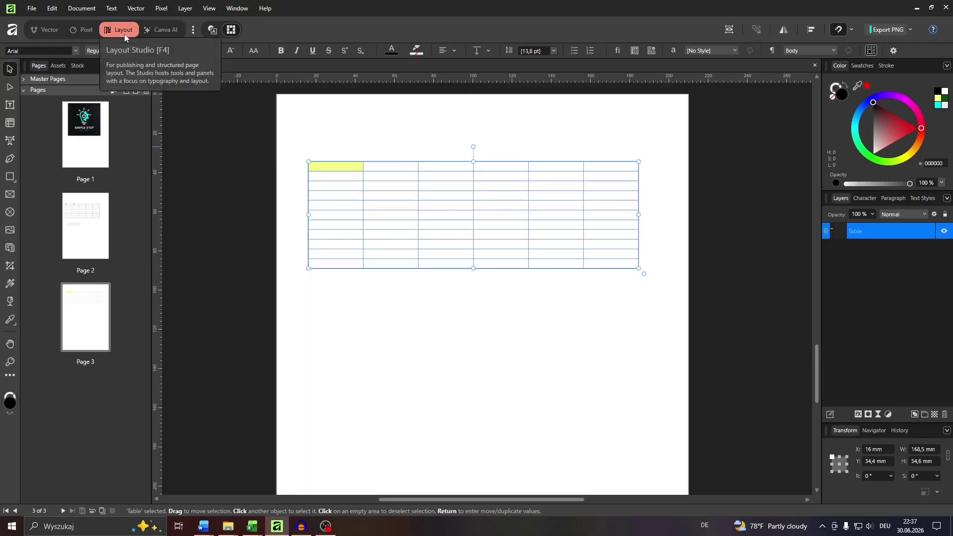
- Draw a two-column, three-row table about 62.7 mm wide and 16.2 mm high below the existing table on page 3
{"action": "left_click", "coordinate": [106, 220]}
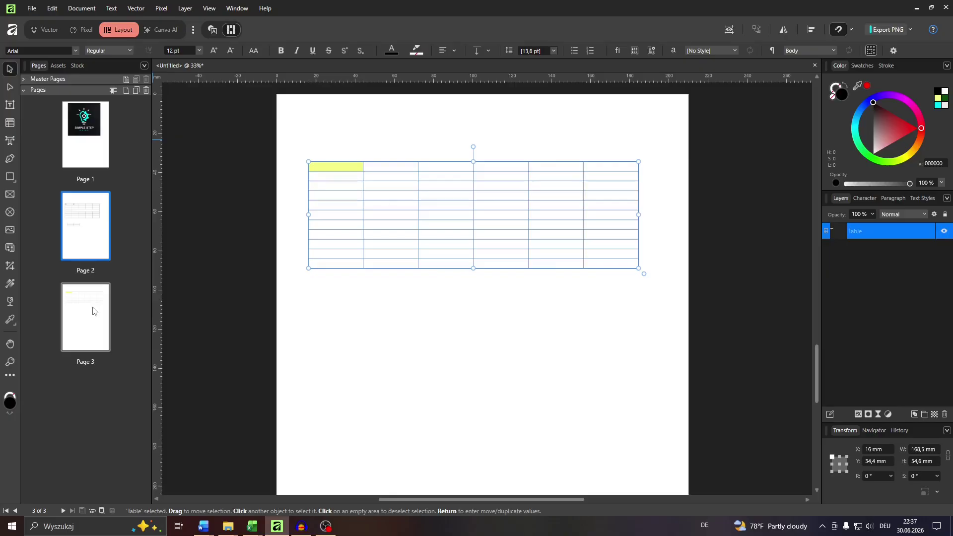
{"action": "left_click", "coordinate": [71, 325]}
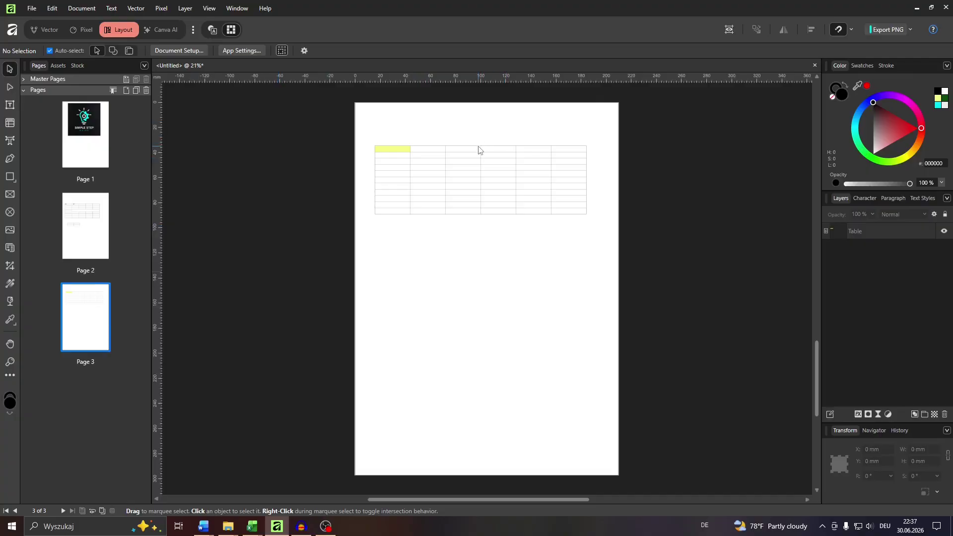
{"action": "scroll", "coordinate": [476, 148], "scroll_direction": "up", "scroll_amount": 2}
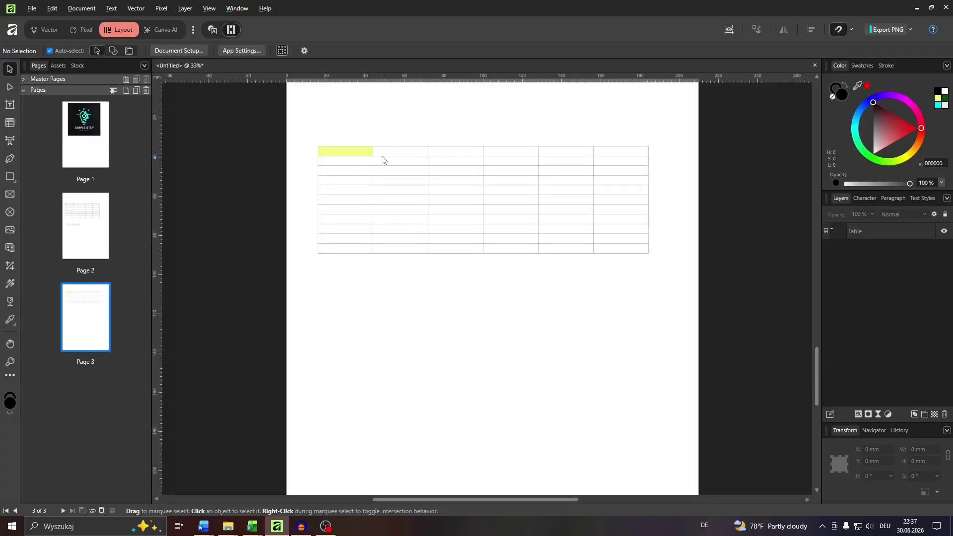
{"action": "left_click", "coordinate": [10, 125]}
{"action": "left_click_drag", "start_coordinate": [319, 283], "coordinate": [447, 320]}
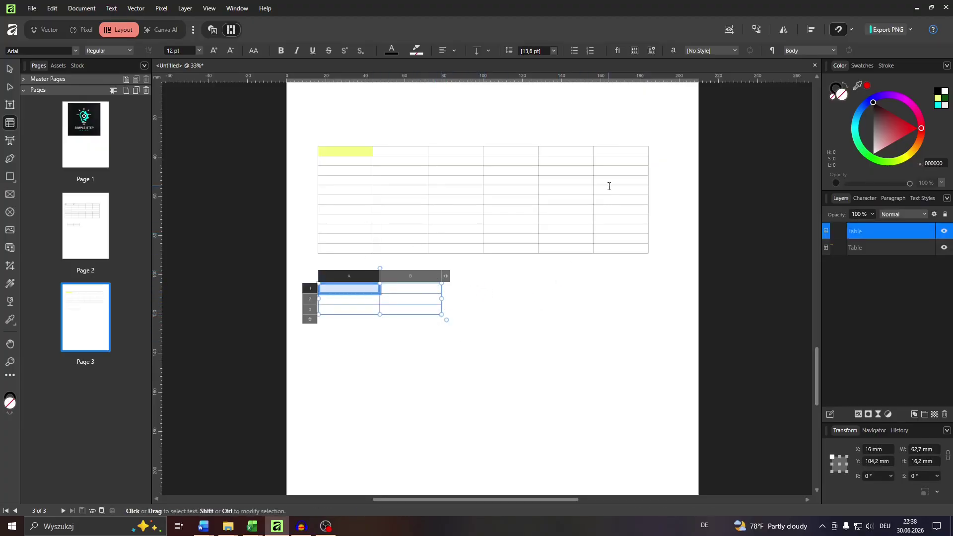
{"action": "left_click", "coordinate": [9, 69]}
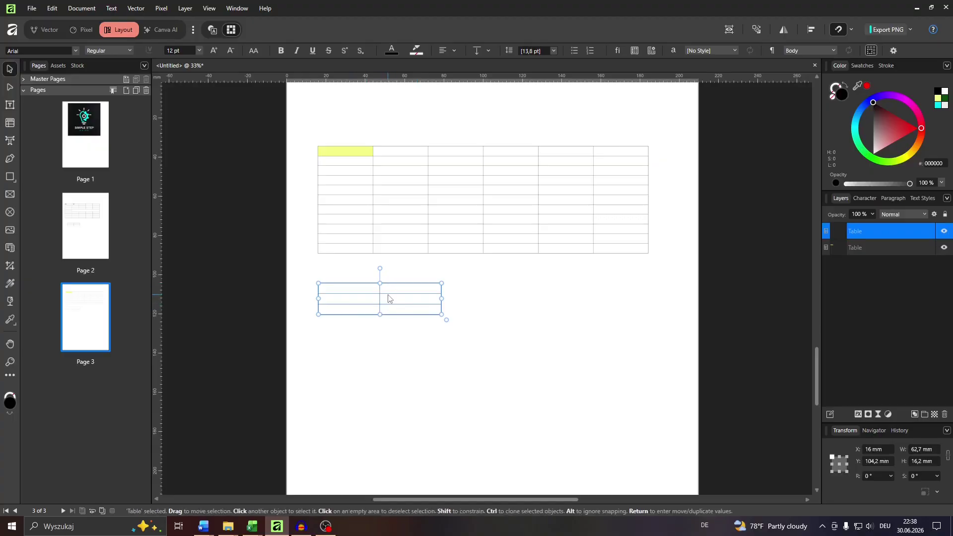
- Give the small table's frame a black dashed stroke with a width of 1.7 pt
{"action": "left_click", "coordinate": [639, 52]}
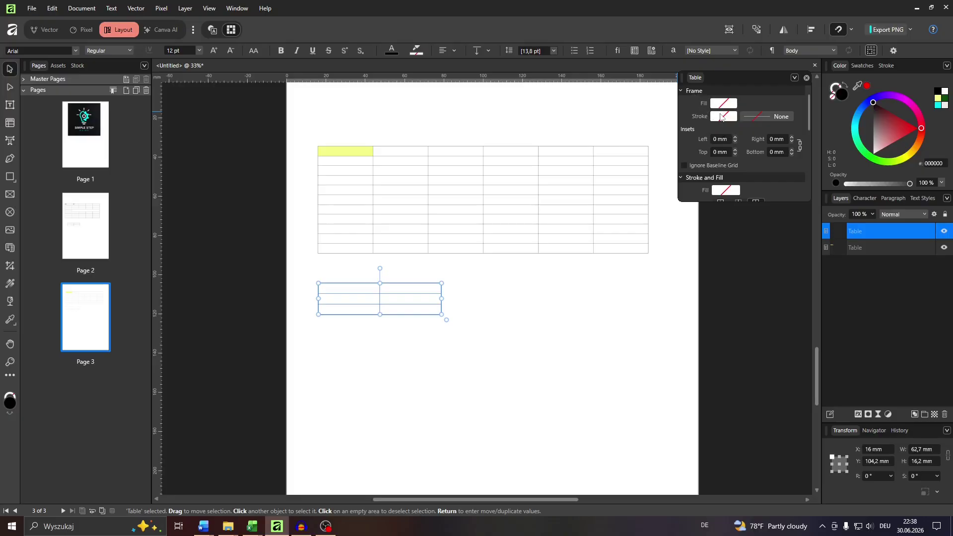
{"action": "left_click", "coordinate": [727, 119]}
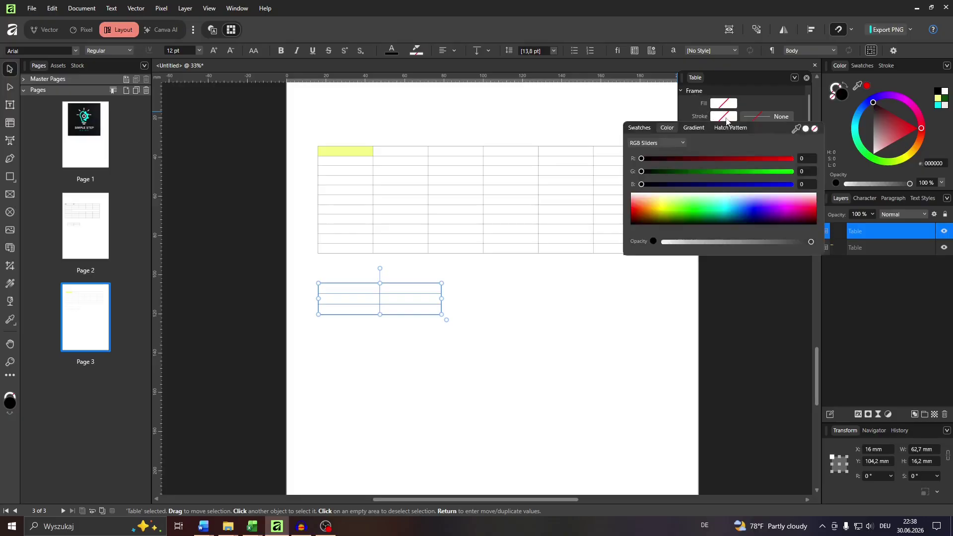
{"action": "left_click", "coordinate": [678, 222]}
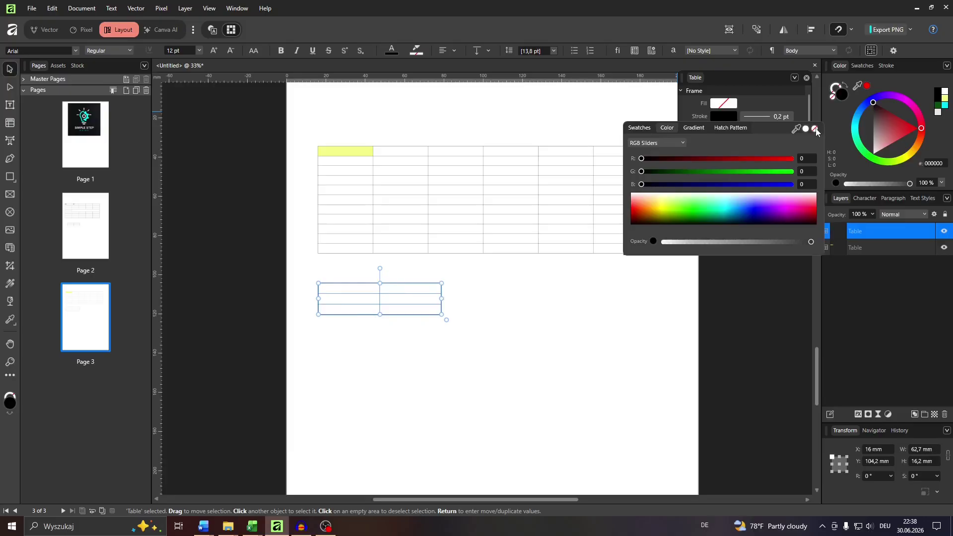
{"action": "left_click", "coordinate": [781, 98]}
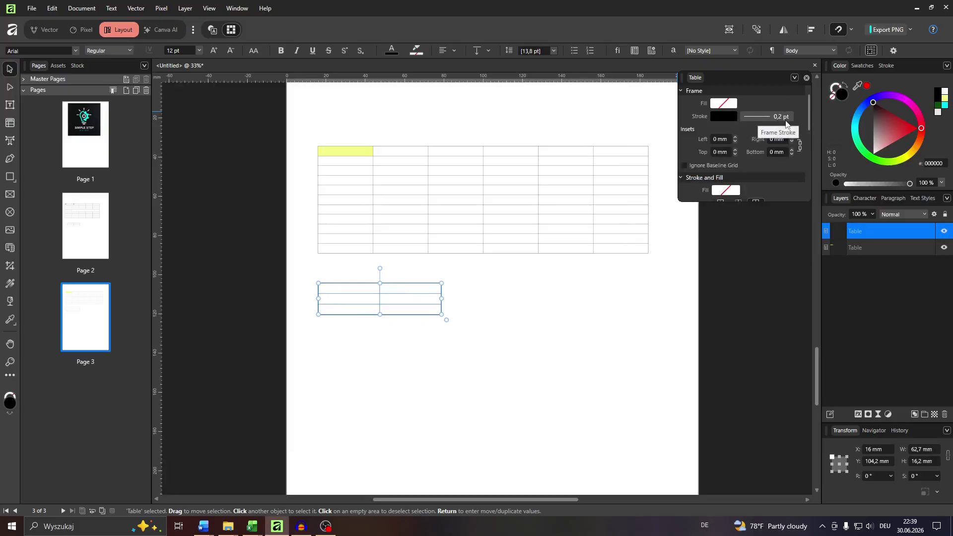
{"action": "left_click", "coordinate": [784, 118]}
{"action": "left_click_drag", "start_coordinate": [731, 144], "coordinate": [745, 150]}
{"action": "left_click", "coordinate": [753, 134]}
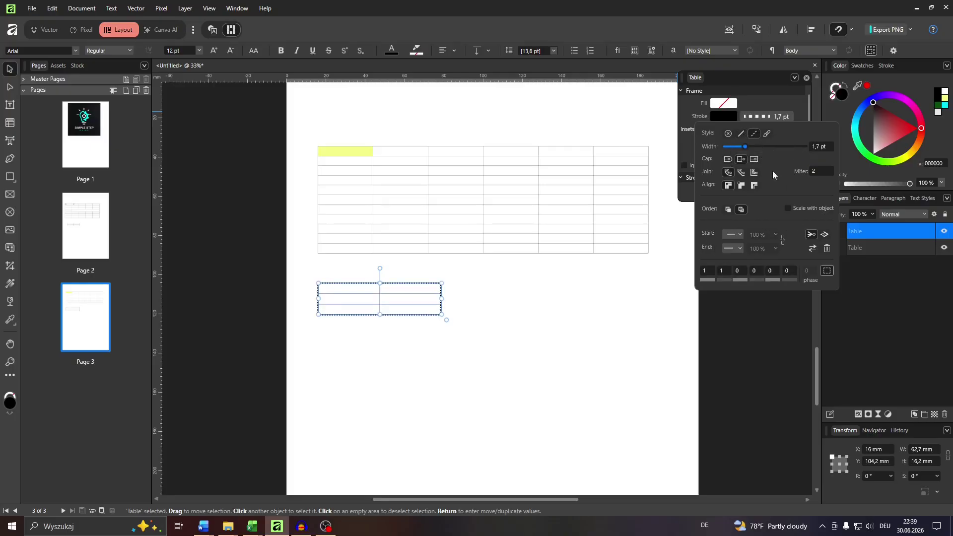
{"action": "left_click", "coordinate": [784, 99]}
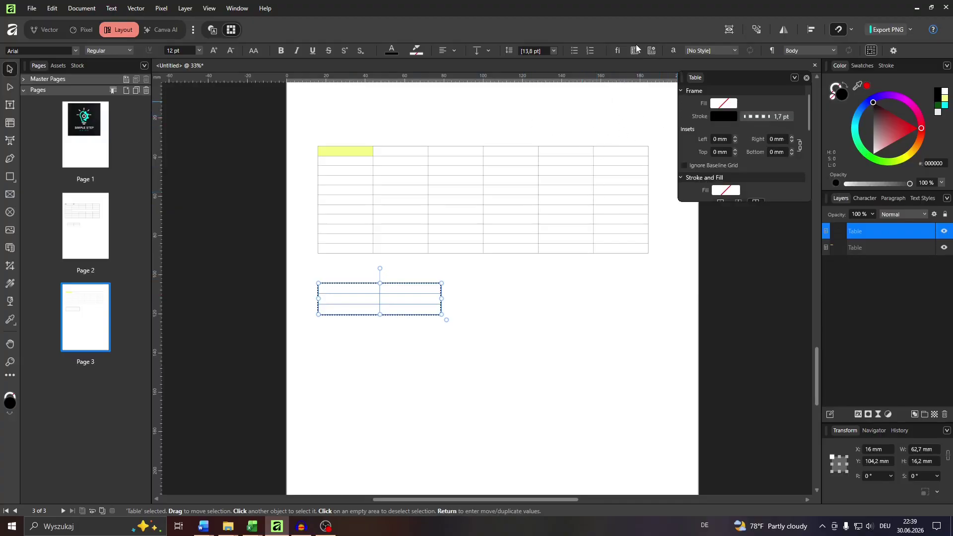
- Fill the small table's cells with dark red (R 95, G 0, B 0) and lower the fill's opacity
{"action": "scroll", "coordinate": [743, 160], "scroll_direction": "down", "scroll_amount": 2}
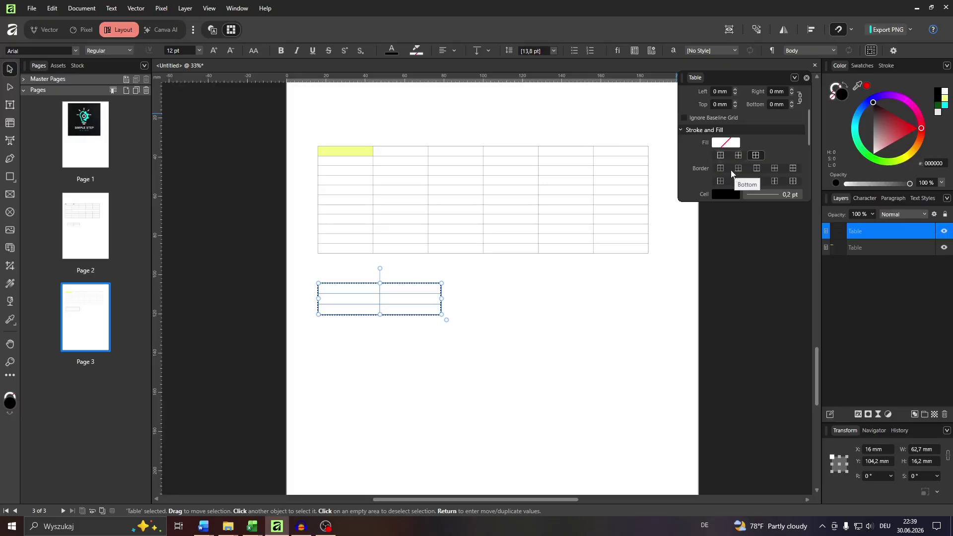
{"action": "left_click", "coordinate": [737, 158]}
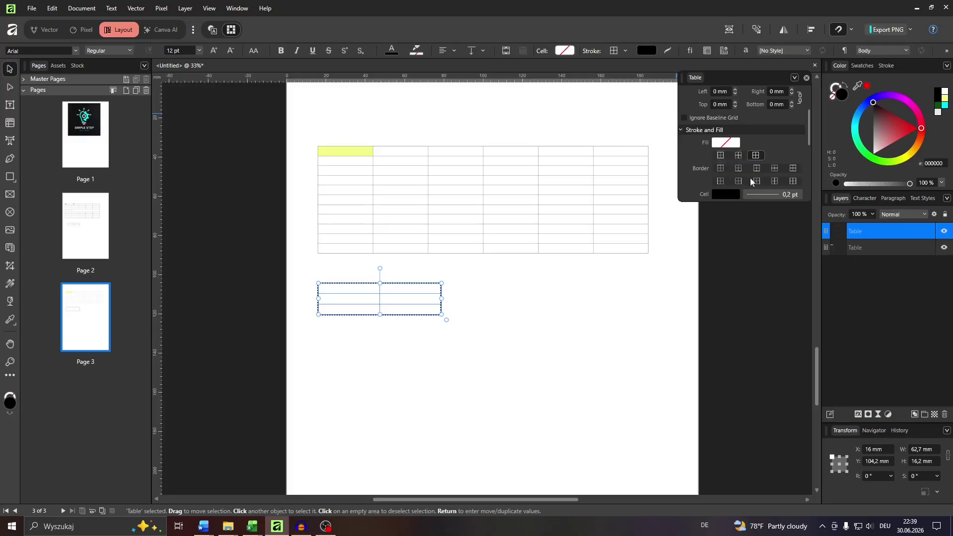
{"action": "left_click", "coordinate": [725, 143]}
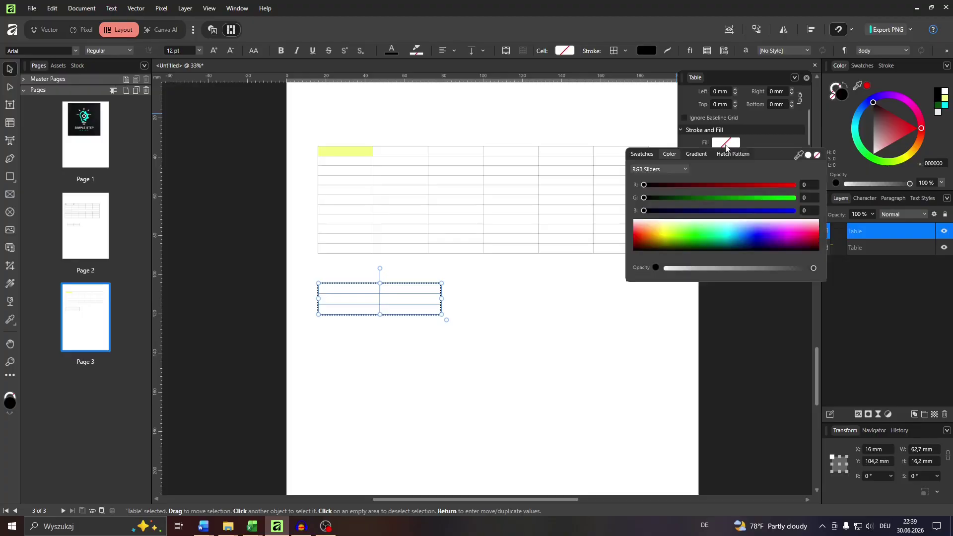
{"action": "left_click", "coordinate": [736, 184]}
{"action": "left_click_drag", "start_coordinate": [736, 186], "coordinate": [700, 188]}
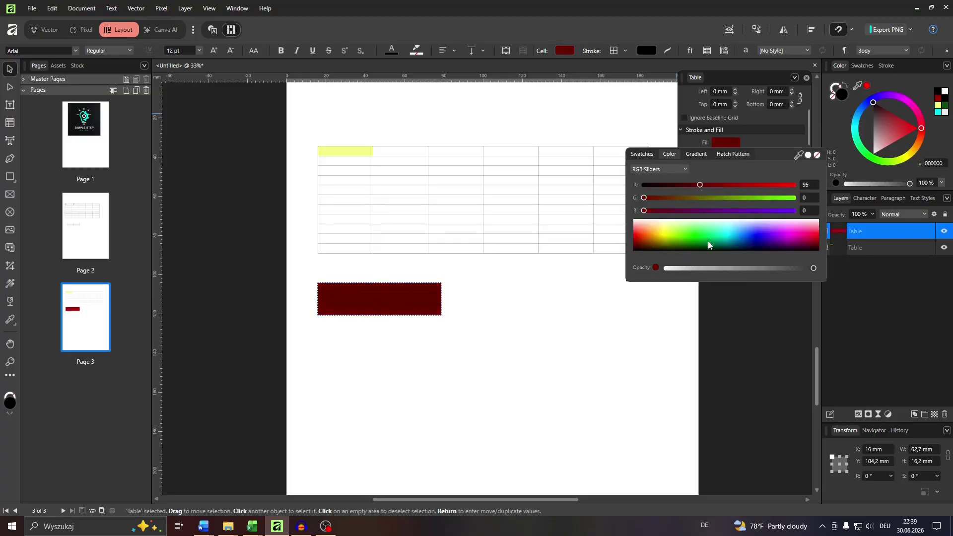
{"action": "left_click_drag", "start_coordinate": [708, 272], "coordinate": [738, 270]}
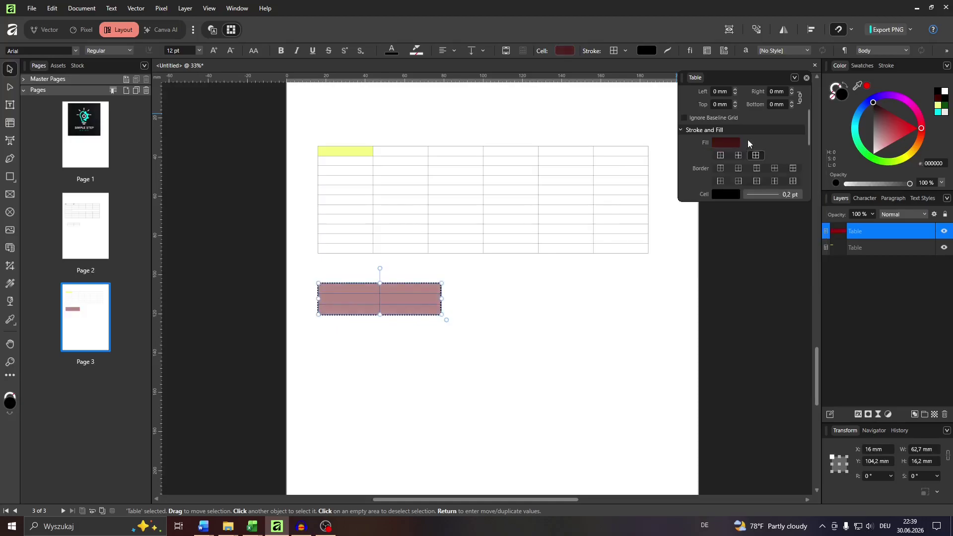
{"action": "scroll", "coordinate": [745, 151], "scroll_direction": "up", "scroll_amount": 2}
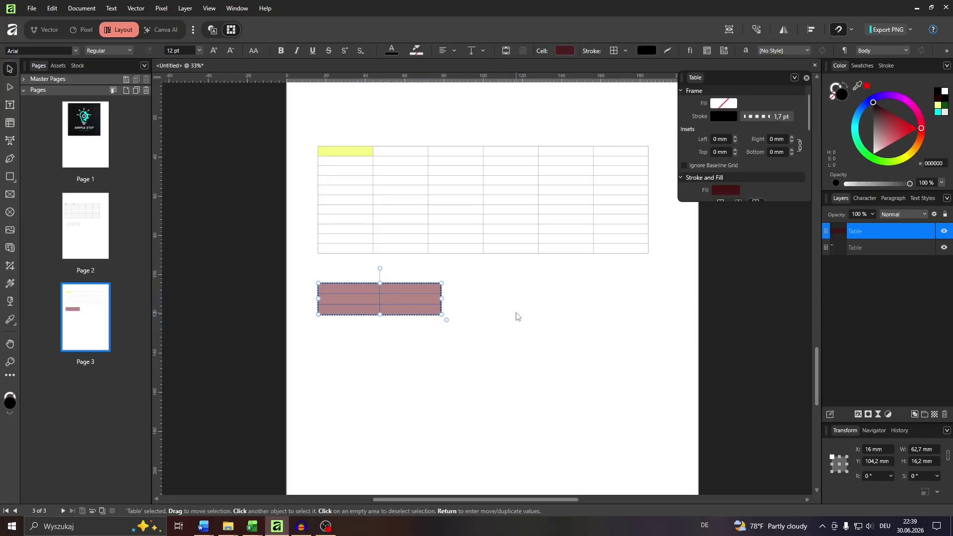
- Open the table formats and create a new format
{"action": "left_click", "coordinate": [724, 51]}
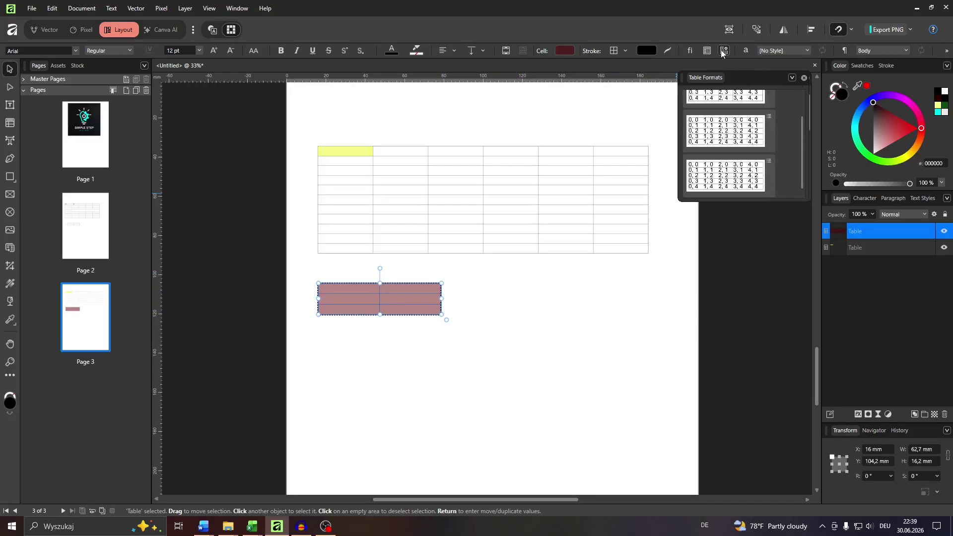
{"action": "left_click", "coordinate": [792, 78]}
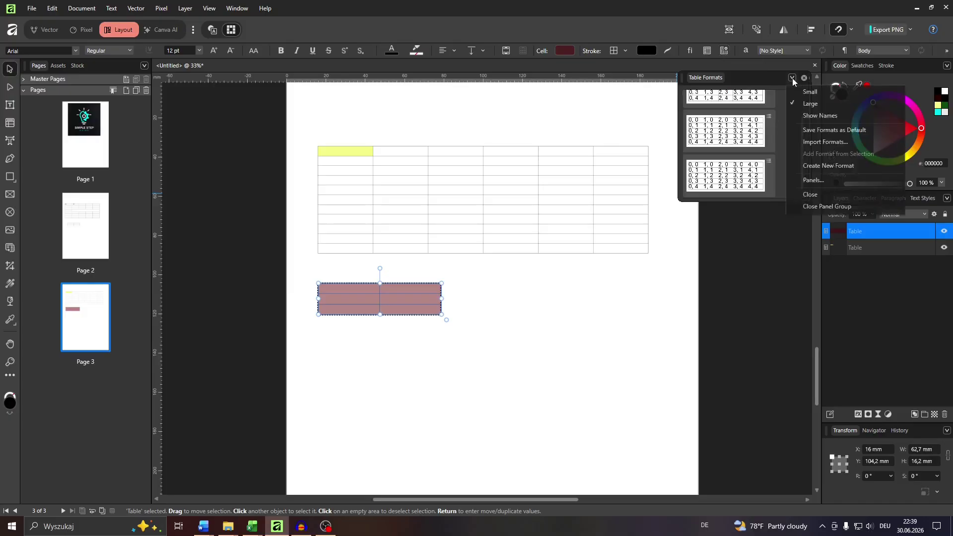
{"action": "left_click", "coordinate": [814, 166]}
{"action": "scroll", "coordinate": [783, 156], "scroll_direction": "up", "scroll_amount": 1}
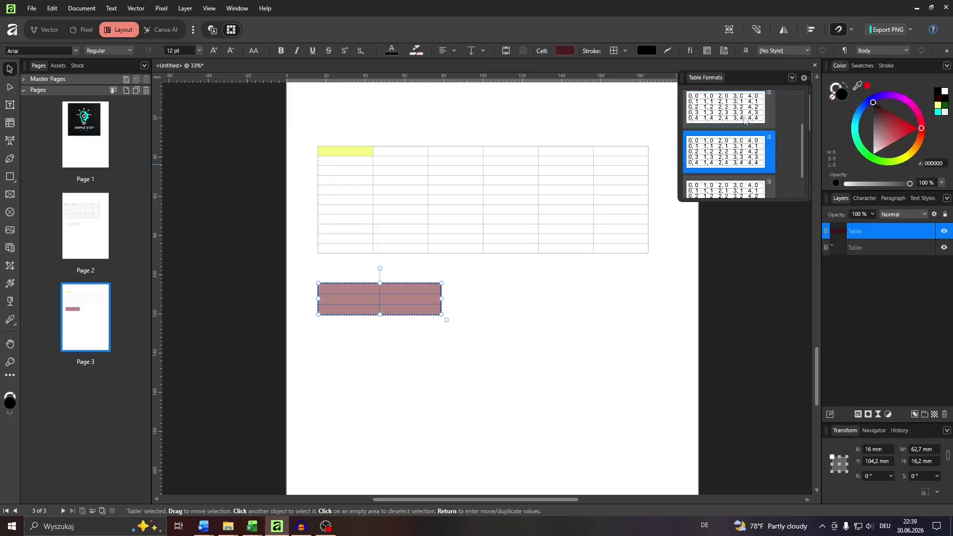
- Try the listed table formats on the small dark red table, finishing with Format 1
{"action": "scroll", "coordinate": [735, 135], "scroll_direction": "up", "scroll_amount": 3}
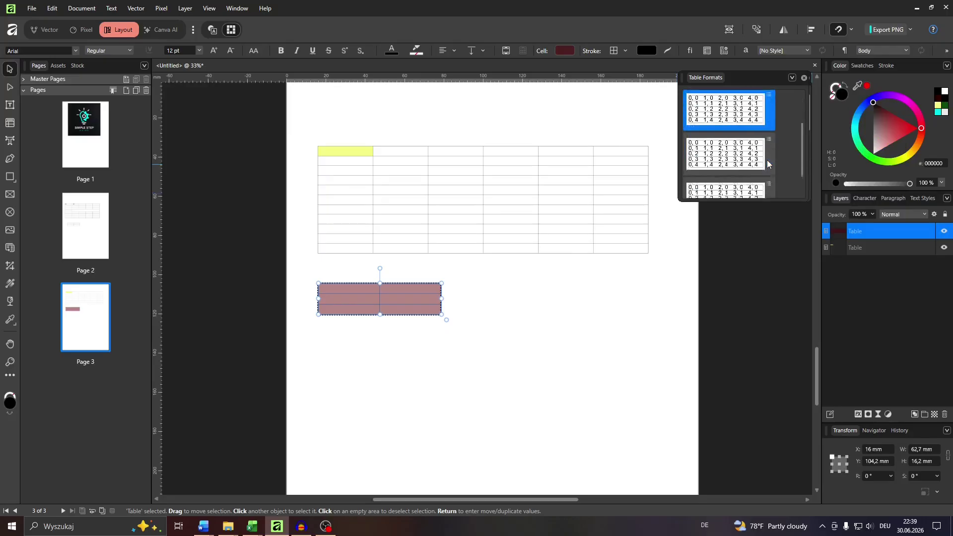
{"action": "left_click", "coordinate": [736, 118]}
{"action": "left_click", "coordinate": [729, 150]}
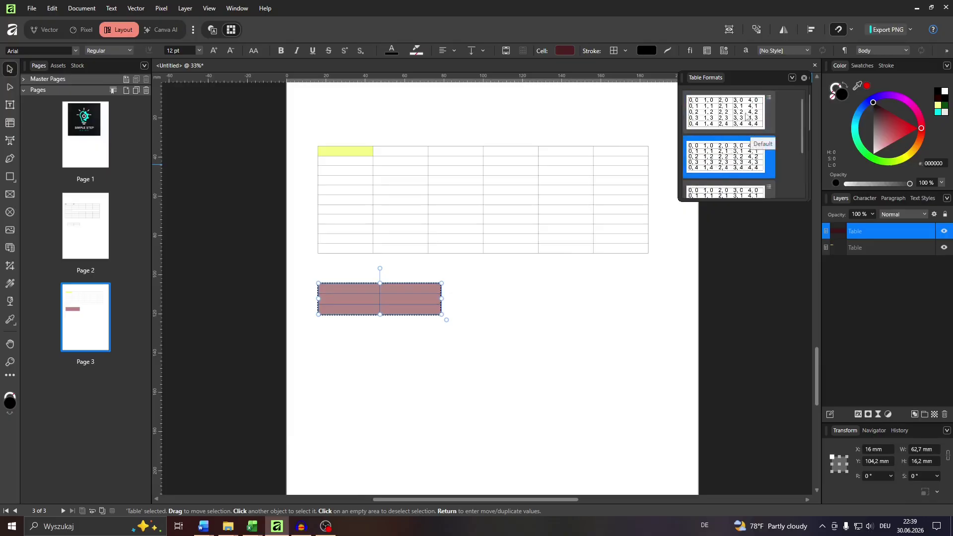
{"action": "left_click", "coordinate": [740, 118]}
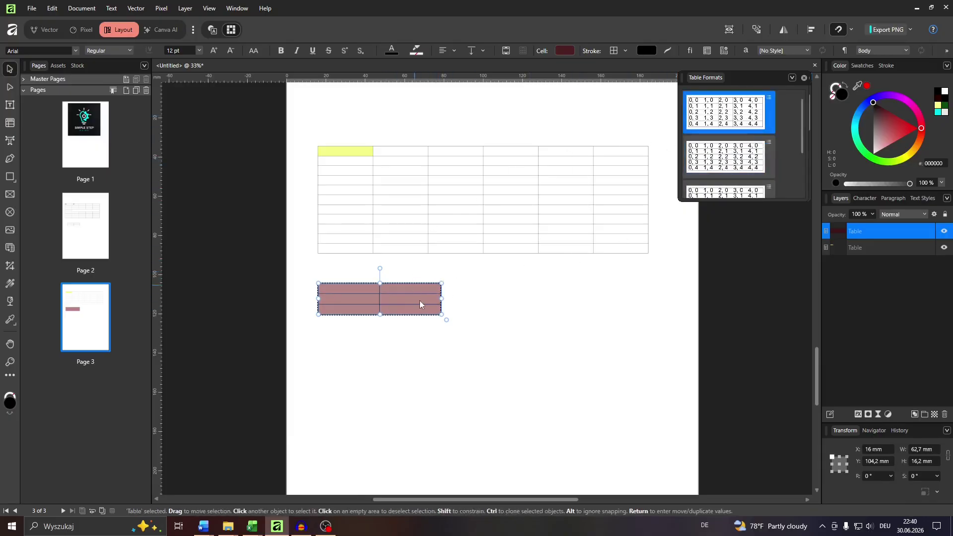
{"action": "left_click", "coordinate": [734, 170]}
{"action": "left_click", "coordinate": [728, 119]}
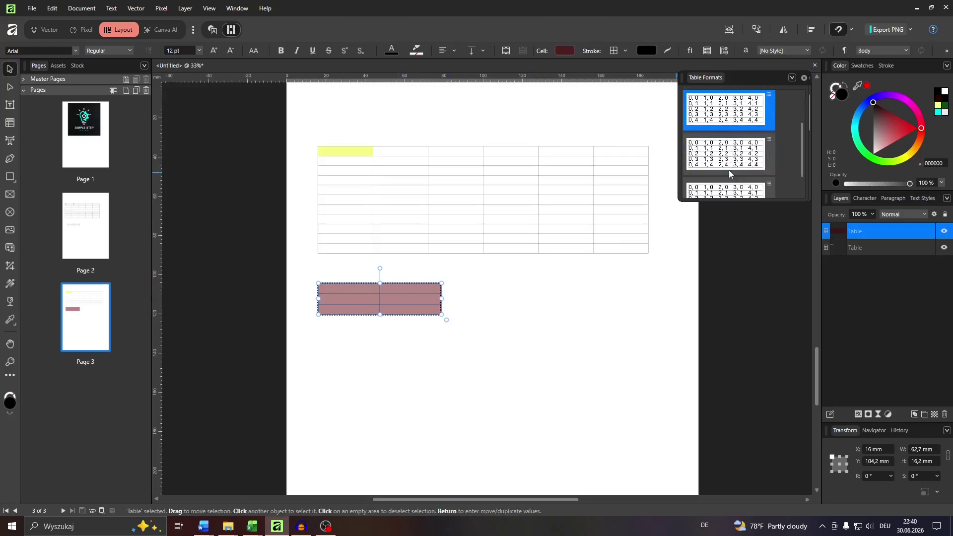
{"action": "left_click", "coordinate": [728, 169]}
{"action": "left_click", "coordinate": [723, 196]}
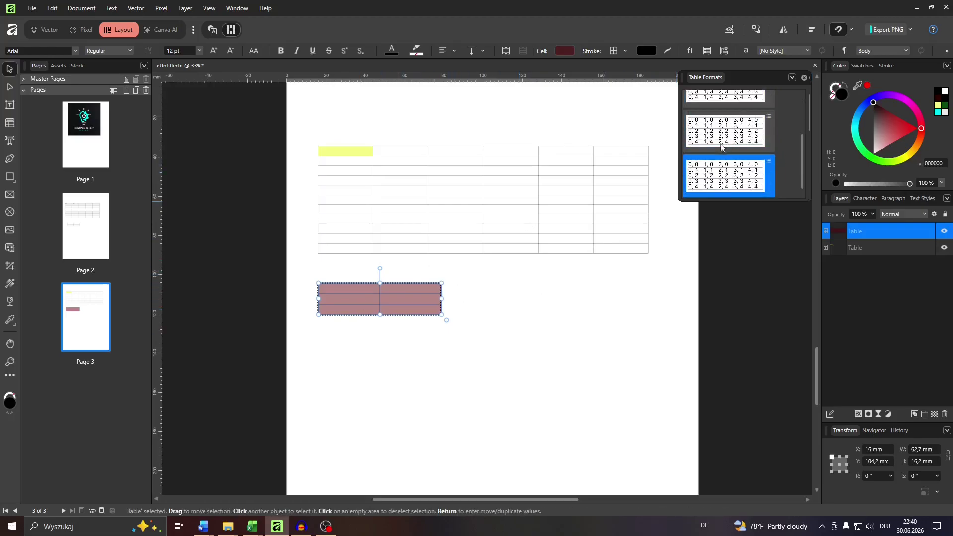
{"action": "scroll", "coordinate": [723, 149], "scroll_direction": "up", "scroll_amount": 2}
{"action": "left_click", "coordinate": [723, 165]}
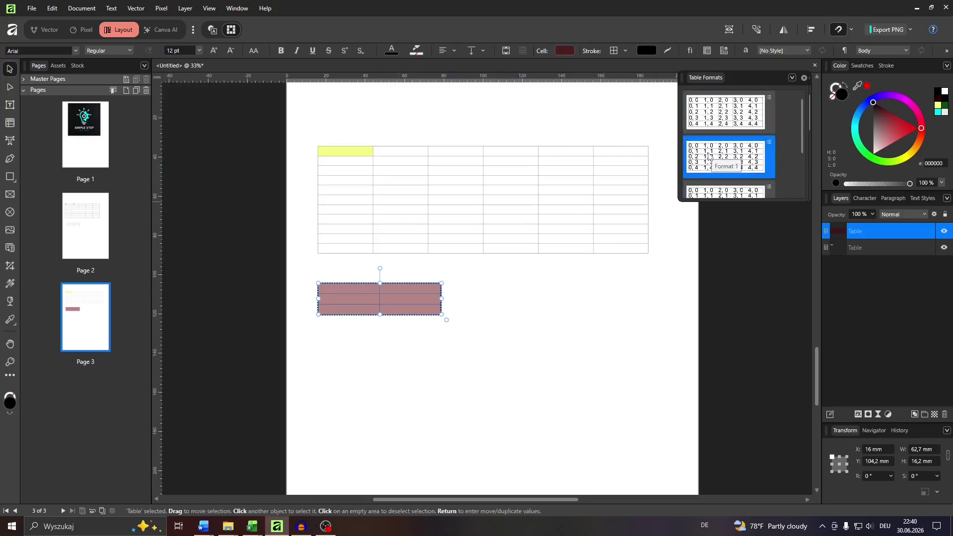
- Alternate the large table between the Default format and Format 1, finishing with Format 1, and save the formats as default
{"action": "left_click", "coordinate": [497, 200]}
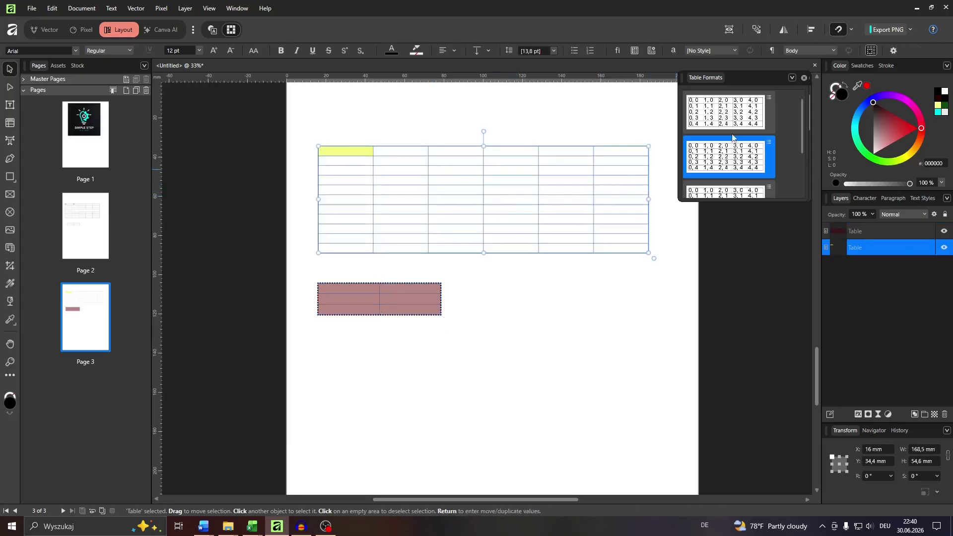
{"action": "left_click", "coordinate": [734, 118]}
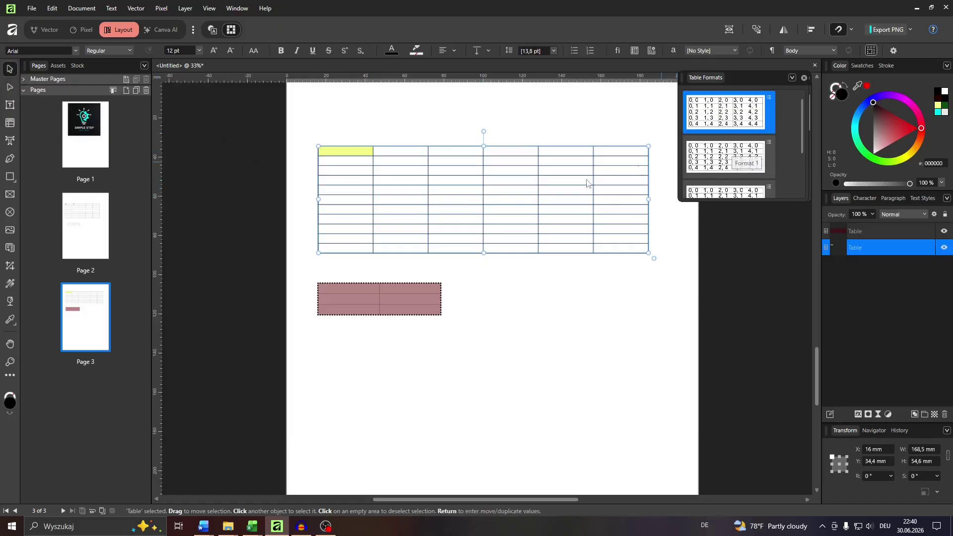
{"action": "left_click", "coordinate": [718, 166]}
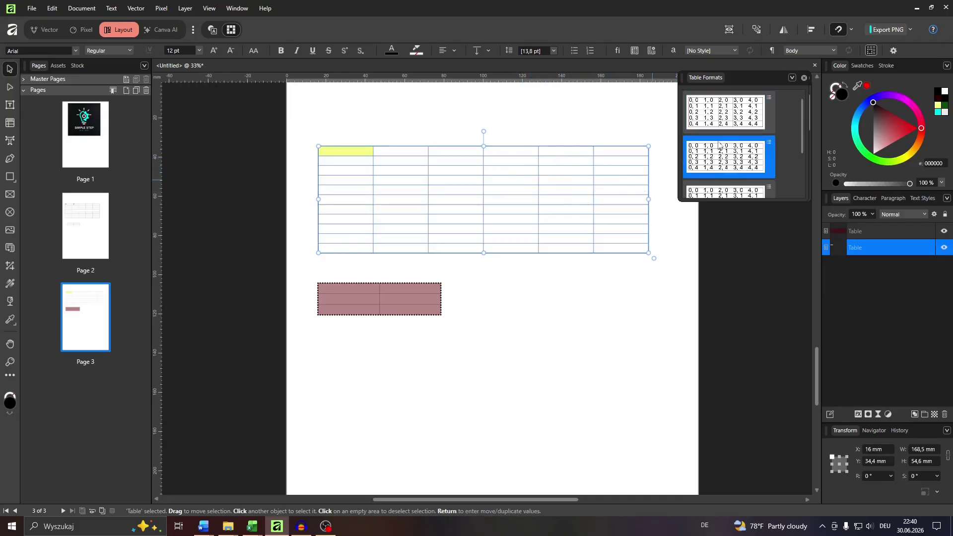
{"action": "left_click", "coordinate": [717, 116]}
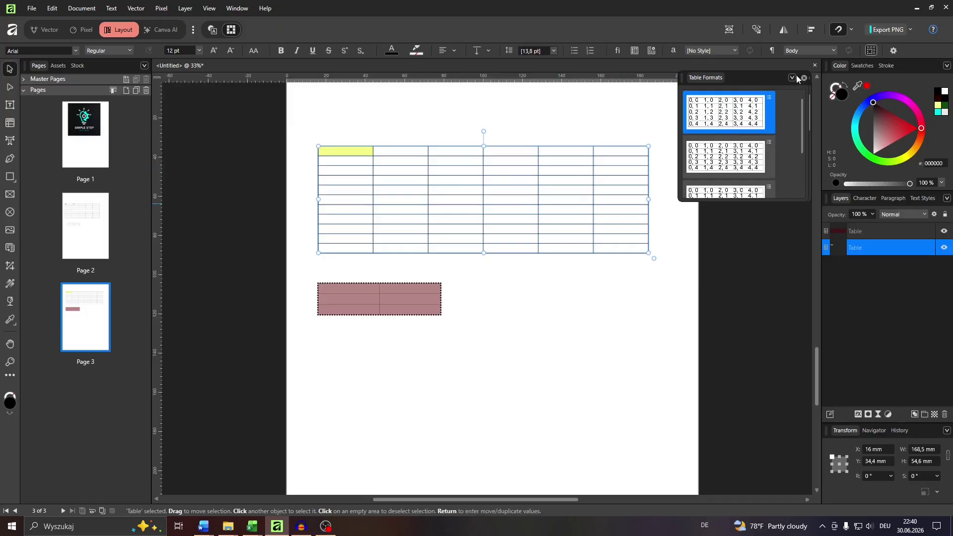
{"action": "left_click", "coordinate": [738, 157]}
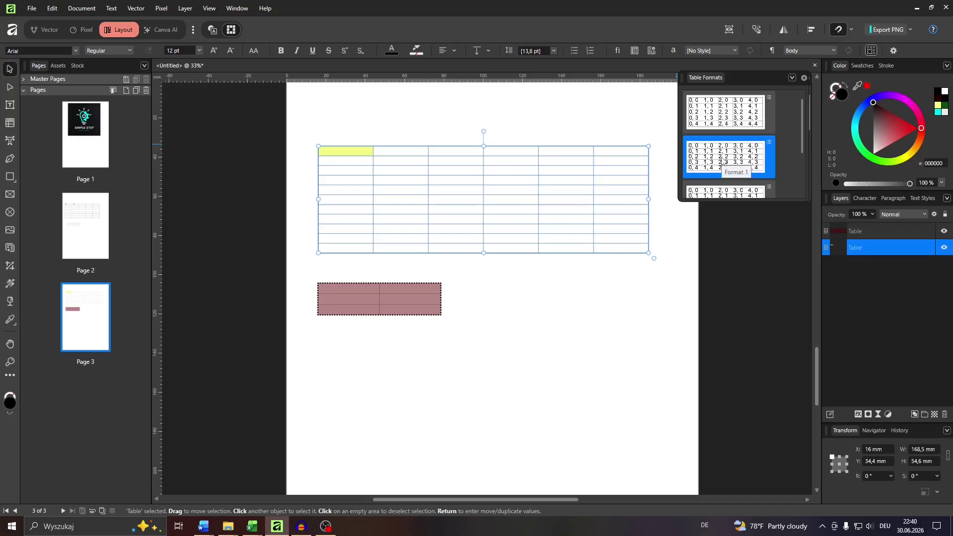
{"action": "left_click", "coordinate": [792, 78]}
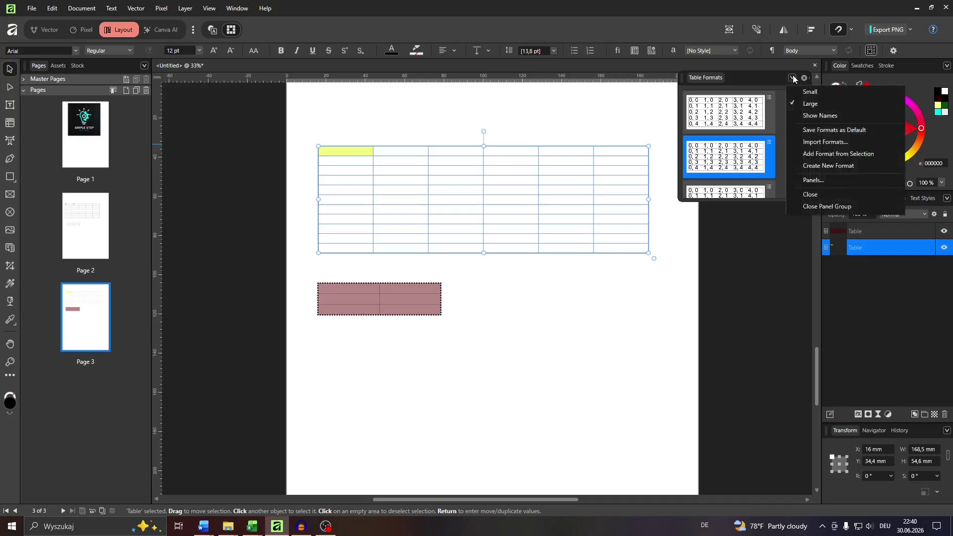
{"action": "left_click", "coordinate": [815, 130]}
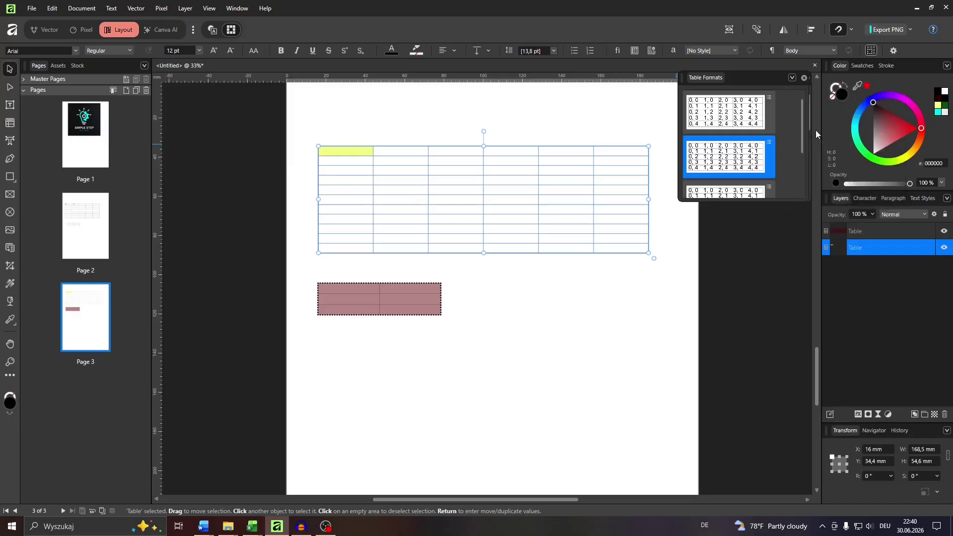